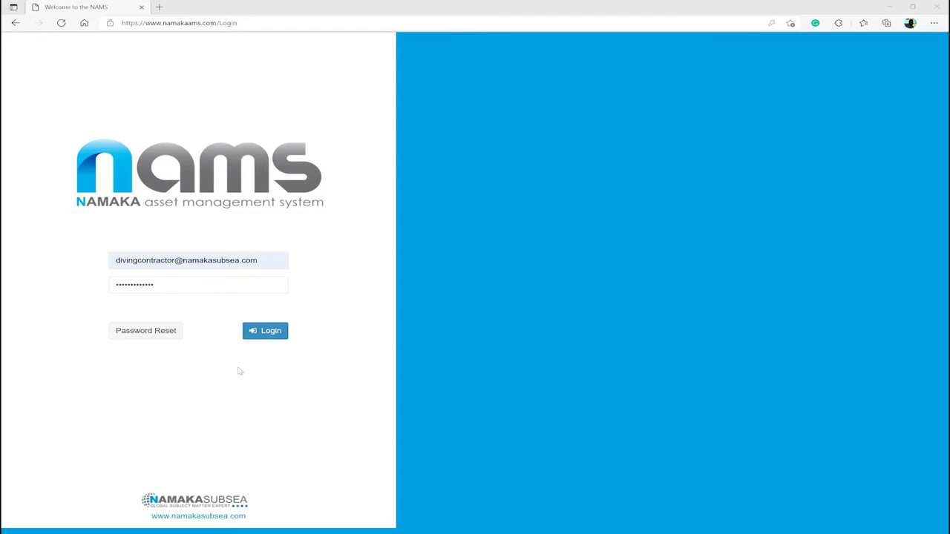
- Log in to NAMS with the account details already filled in on the sign-in page
left_click(277, 334)
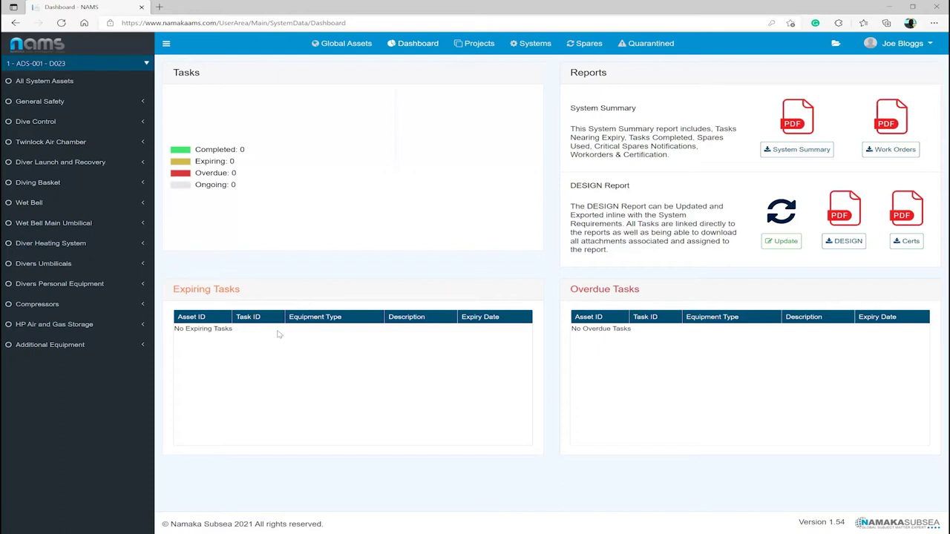
- Switch the dashboard to system 1 - ADS-001 - D023 using the system selector
left_click(146, 64)
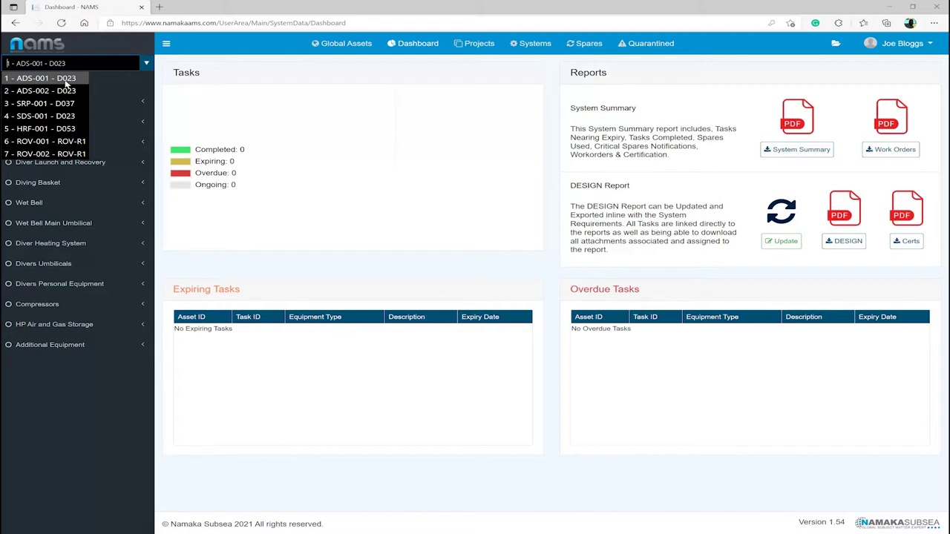
left_click(288, 116)
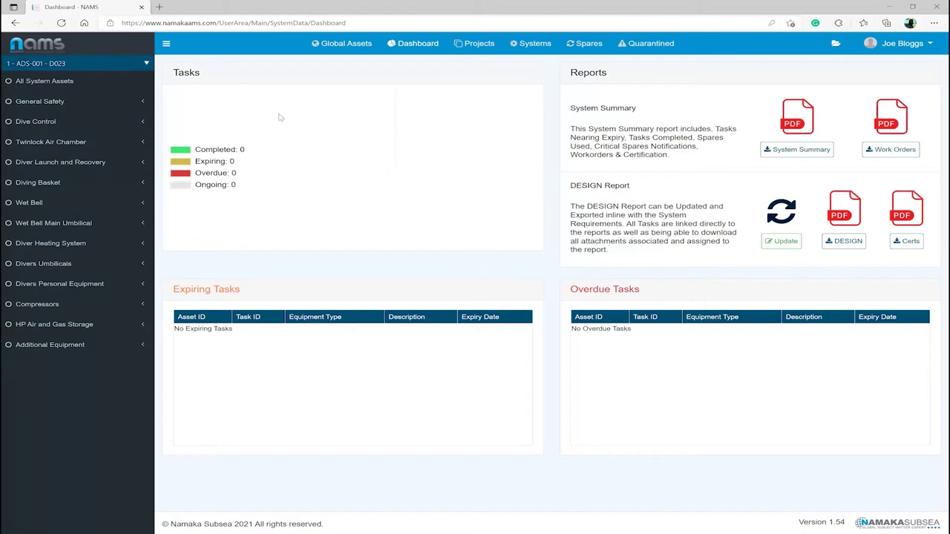
- Under General Safety > First Aid, add 'DMAC 15 Medical Equipment' (Namaka Subsea, DMAC 15 Rev 4, serial 524435, D-CON-001)
left_click(144, 104)
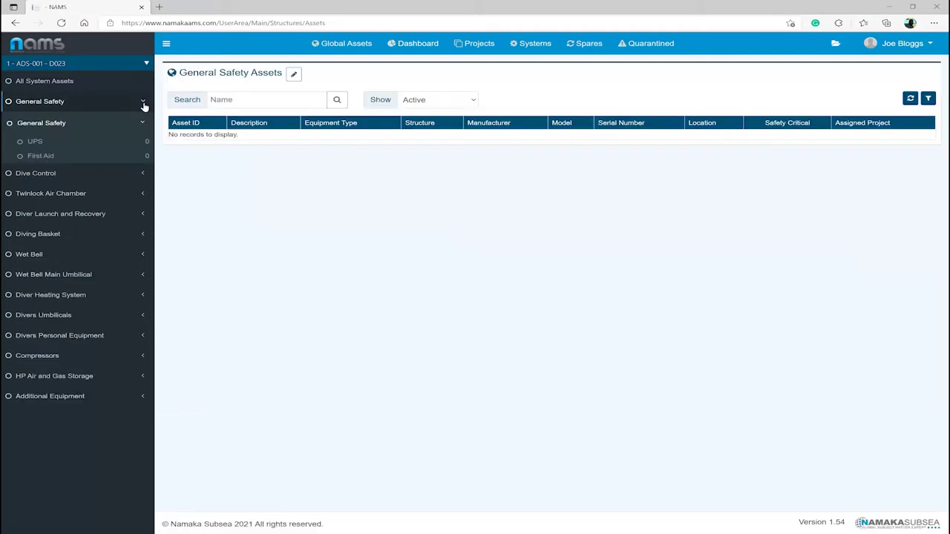
left_click(46, 157)
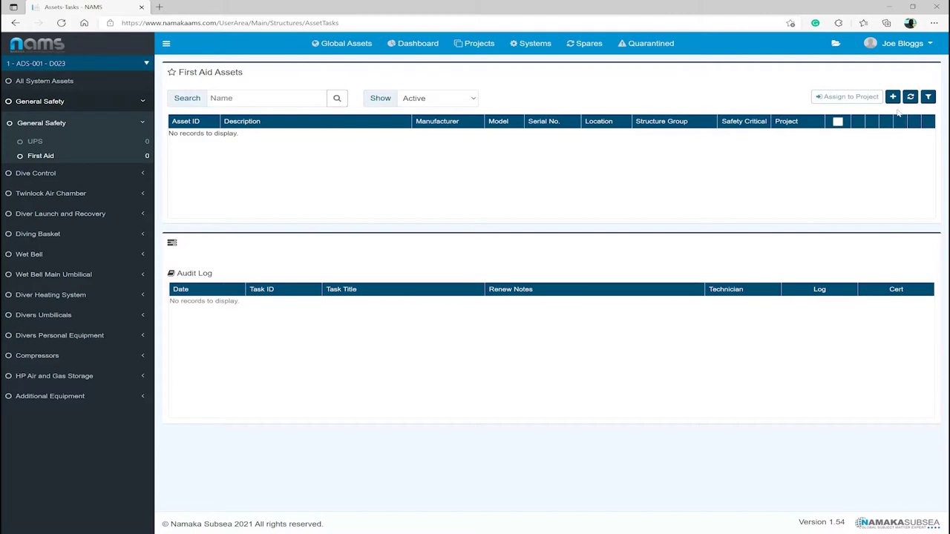
left_click(892, 97)
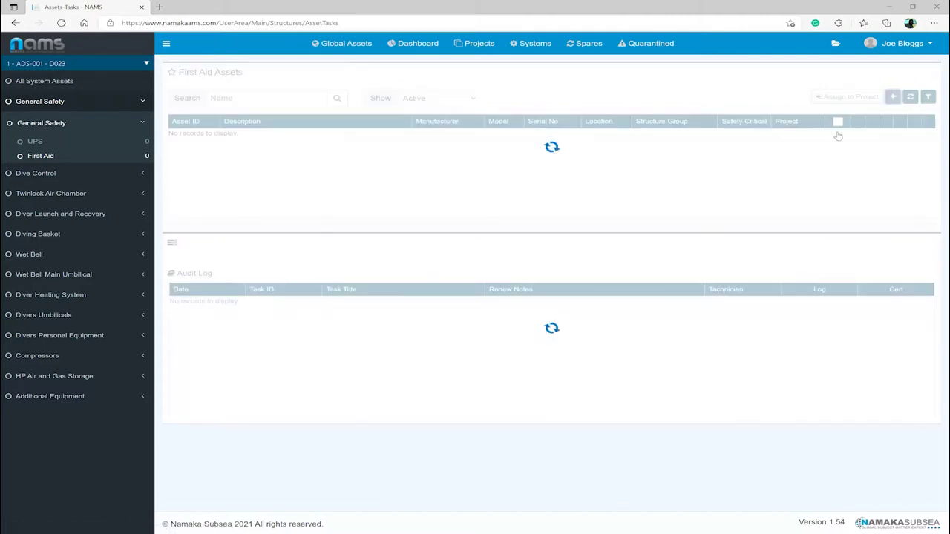
left_click(311, 155)
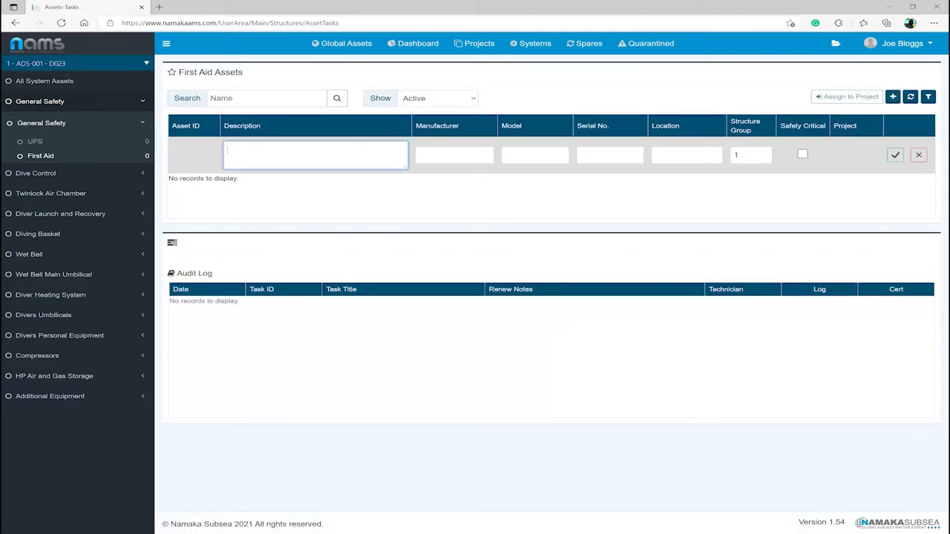
type("DMAC 15 Medical Equipment")
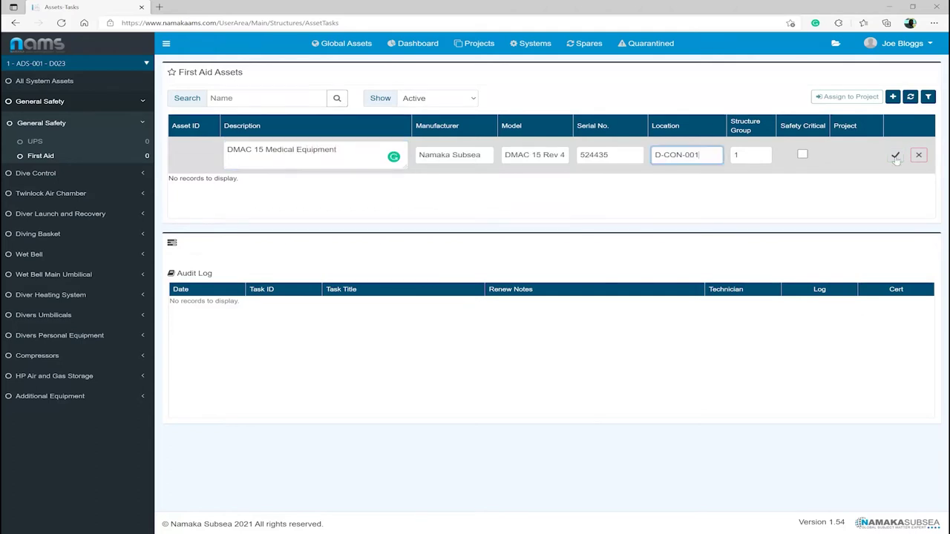
left_click(894, 154)
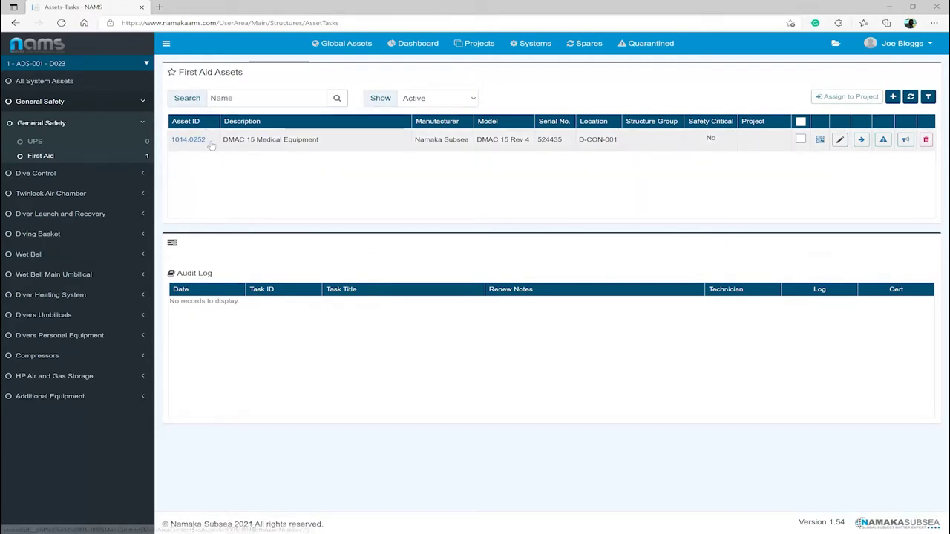
- View the QR code label for asset 1014.0252, then close its window
left_click(819, 141)
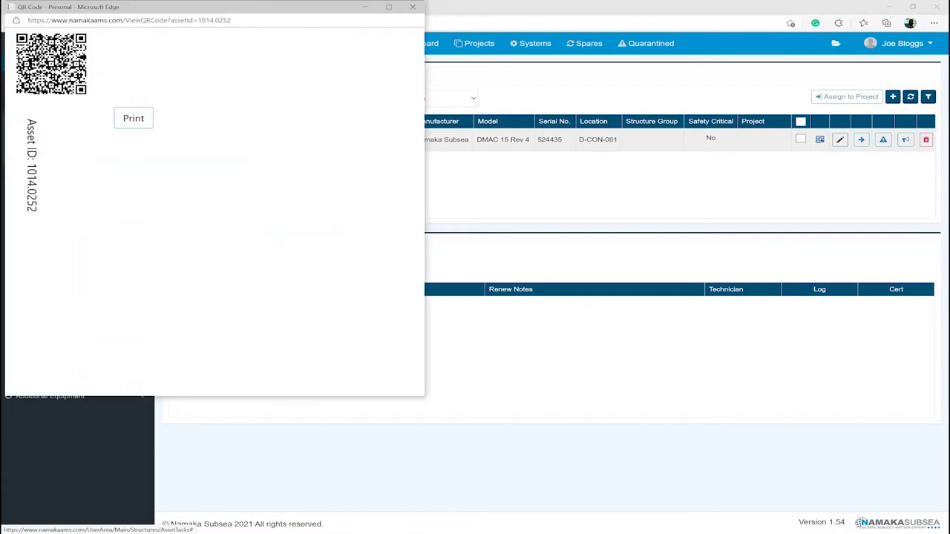
left_click_drag(236, 12, 385, 74)
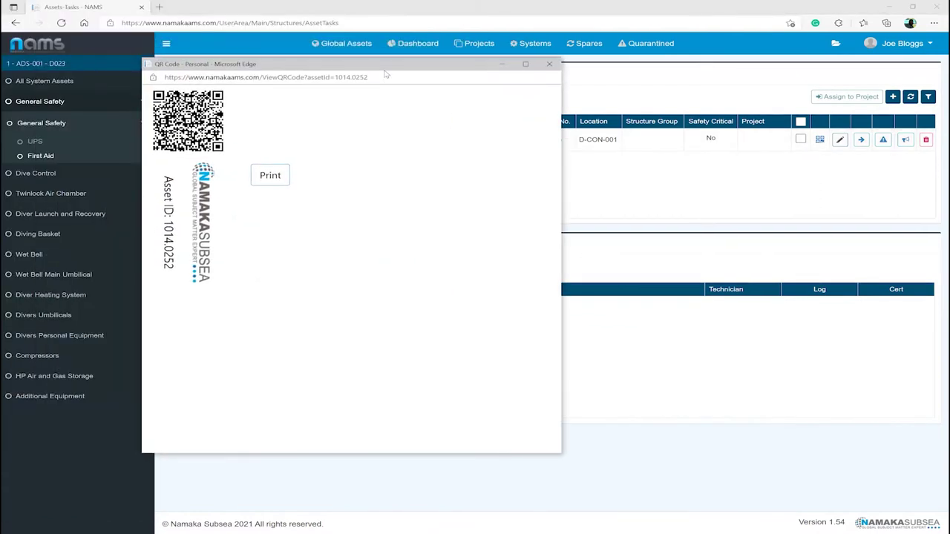
left_click(550, 65)
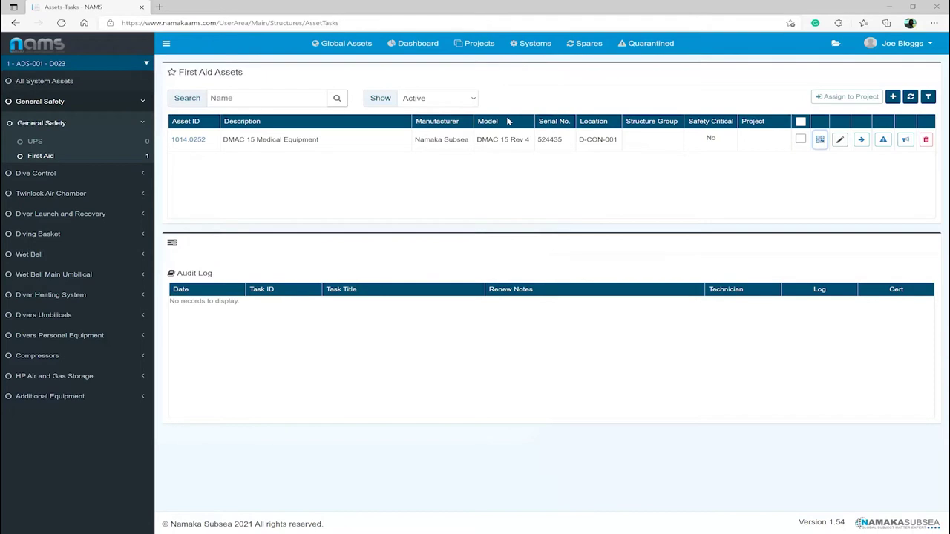
- Expand task 1014.0252.0001 Visual Examination & Date Check (6m), expiring 30/03/2022, for asset 1014.0252
left_click(325, 142)
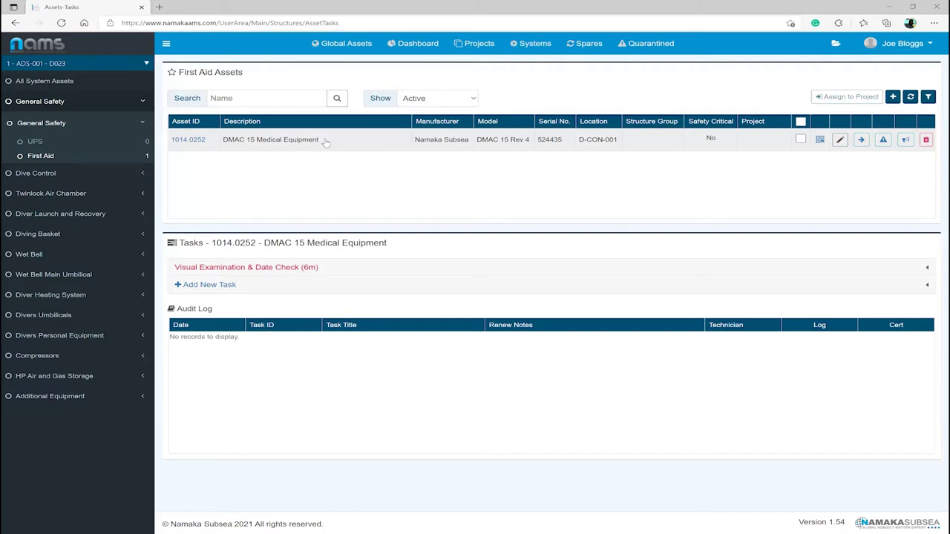
left_click(361, 274)
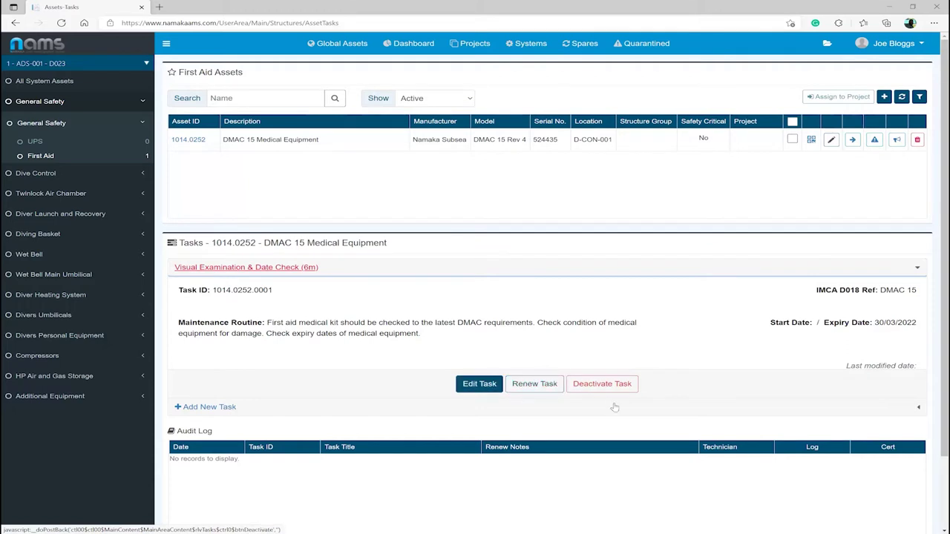
- Fill the task 1014.0252.0001 renewal with inspection notes, date 30/09/2021 and technician, then expand attachments
left_click(532, 385)
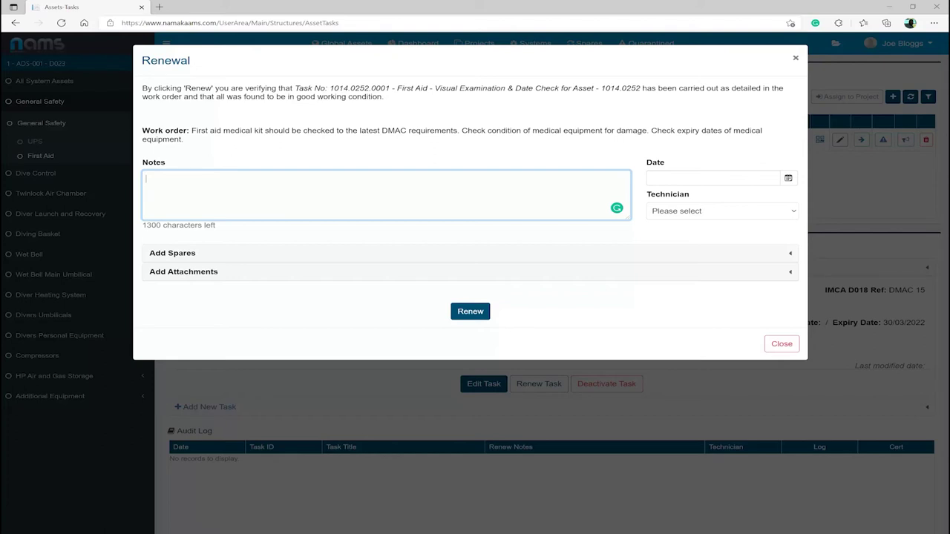
type("Visual examination an")
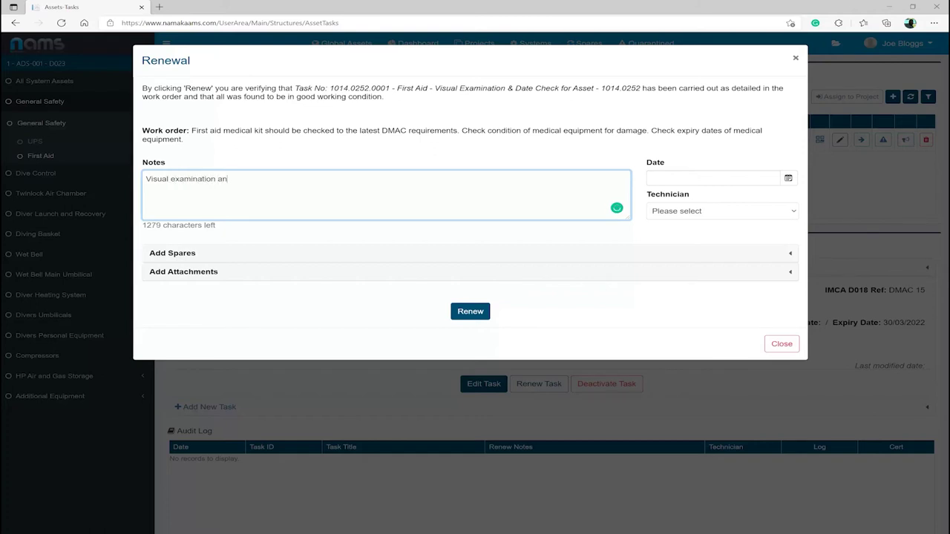
type("d date ch")
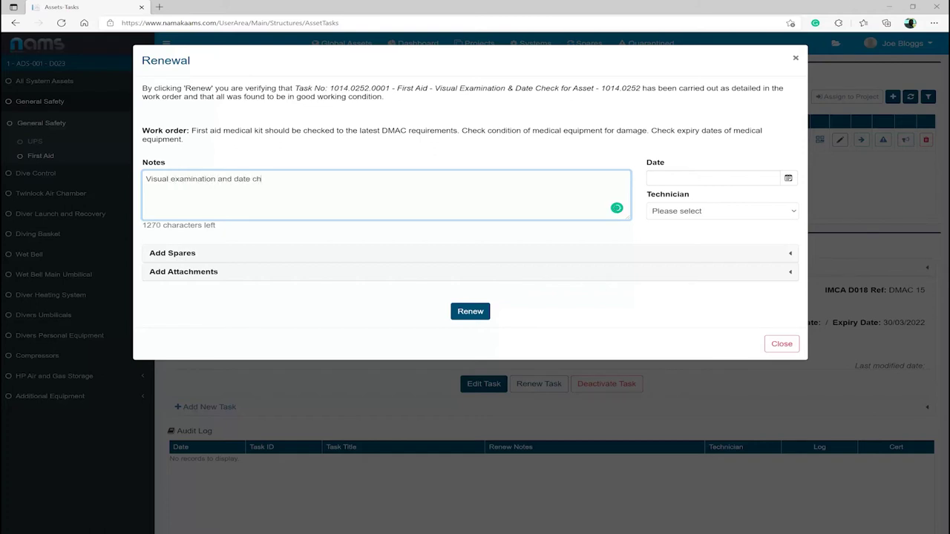
type("eck complete, all was found in ")
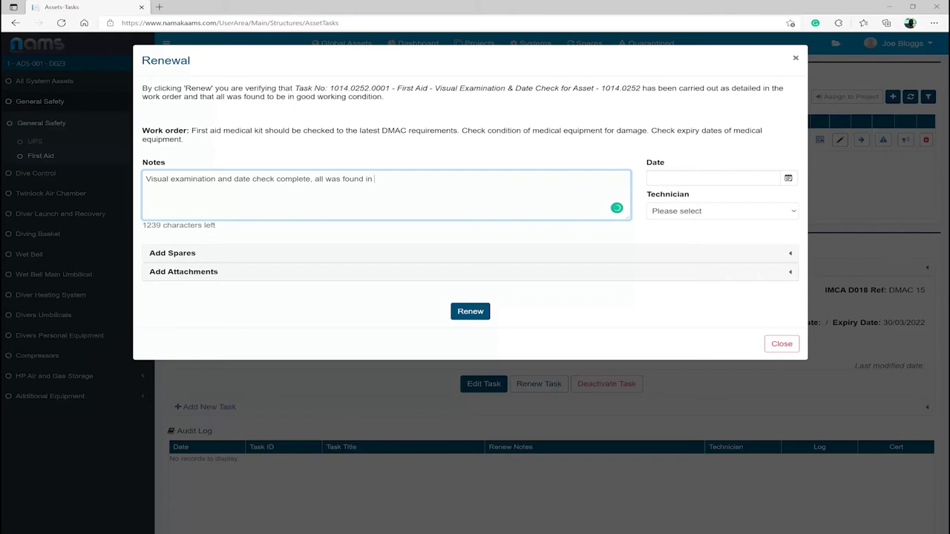
type("good condition and in date.")
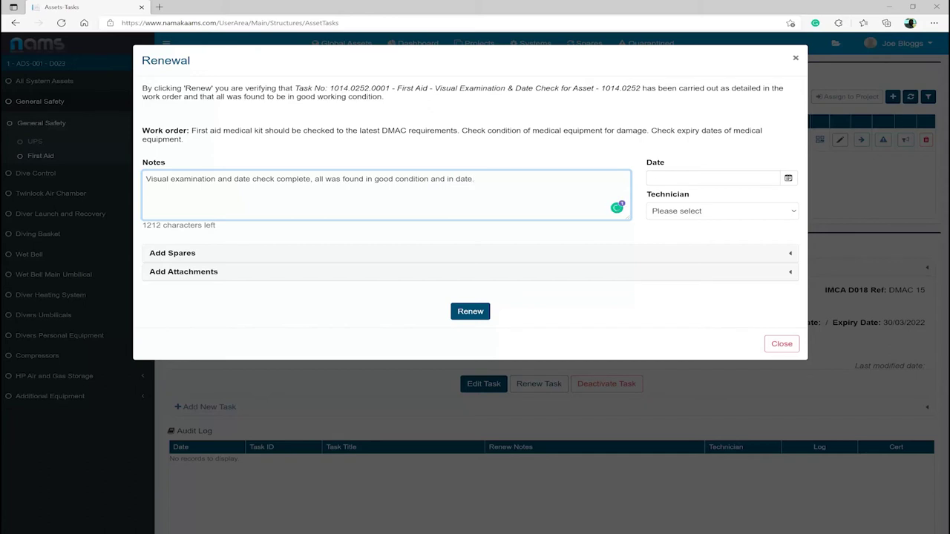
left_click(690, 178)
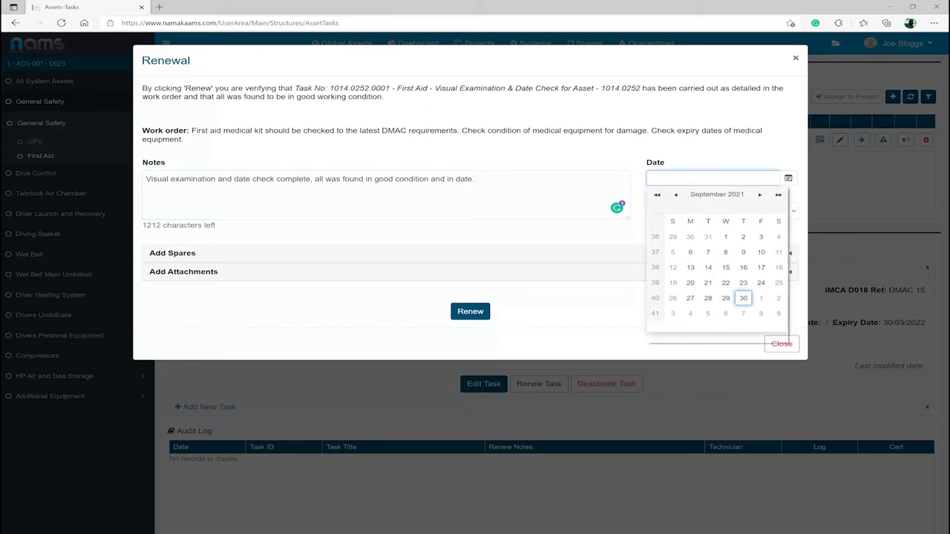
left_click(743, 297)
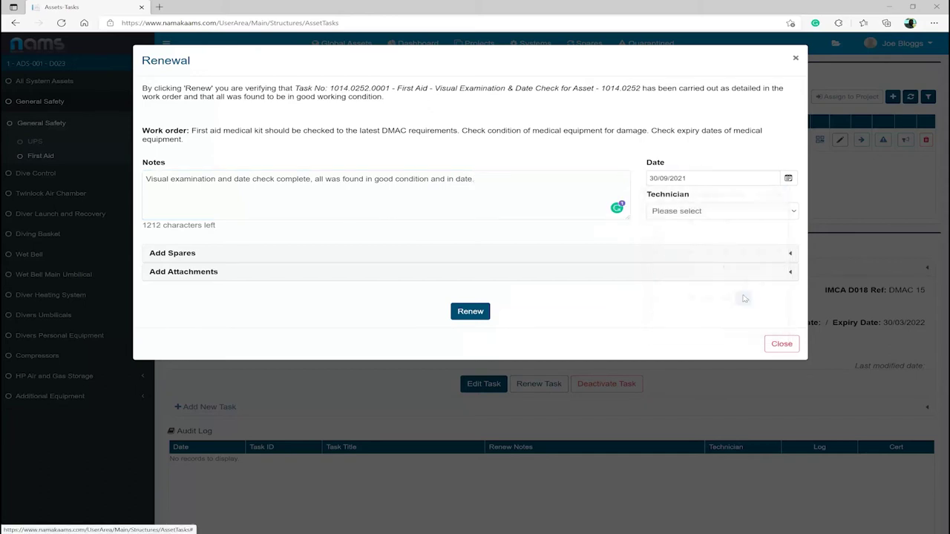
left_click(700, 214)
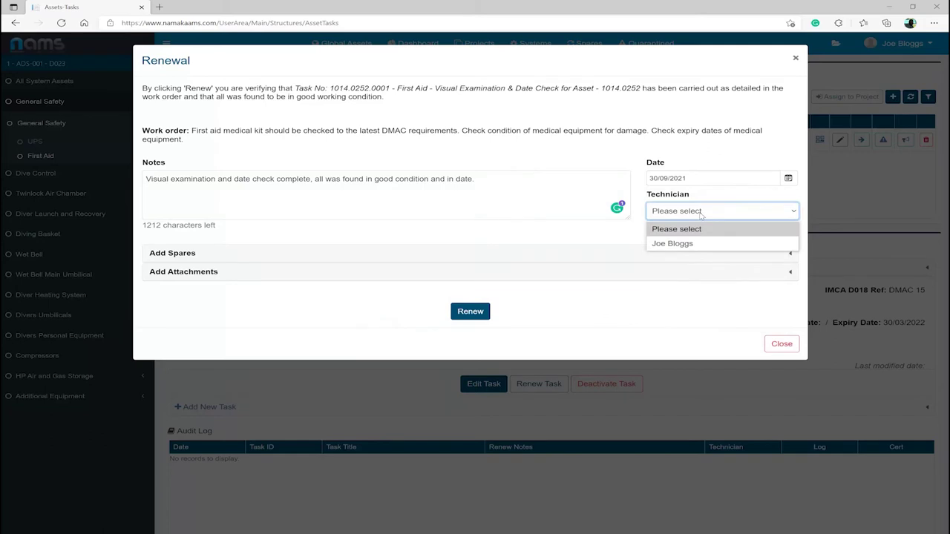
left_click(691, 243)
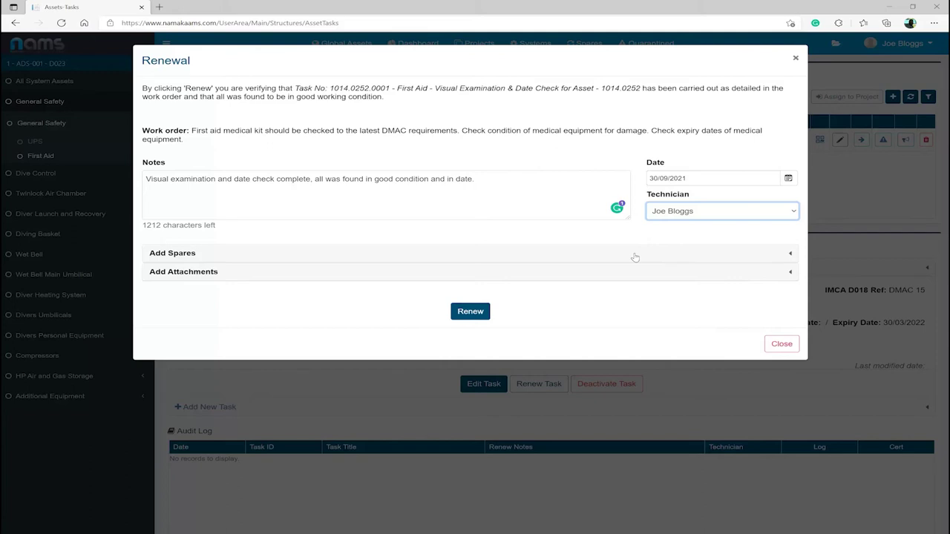
left_click(592, 281)
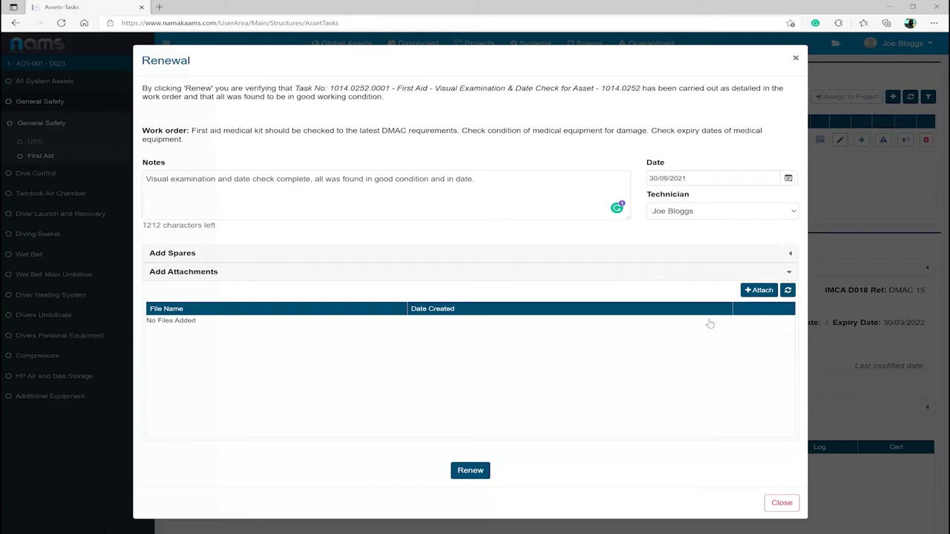
- Upload 'DMAC - 0325 - 3rd Party Certificate.pdf' from the DMAC folder and attach it to the renewal
left_click(757, 290)
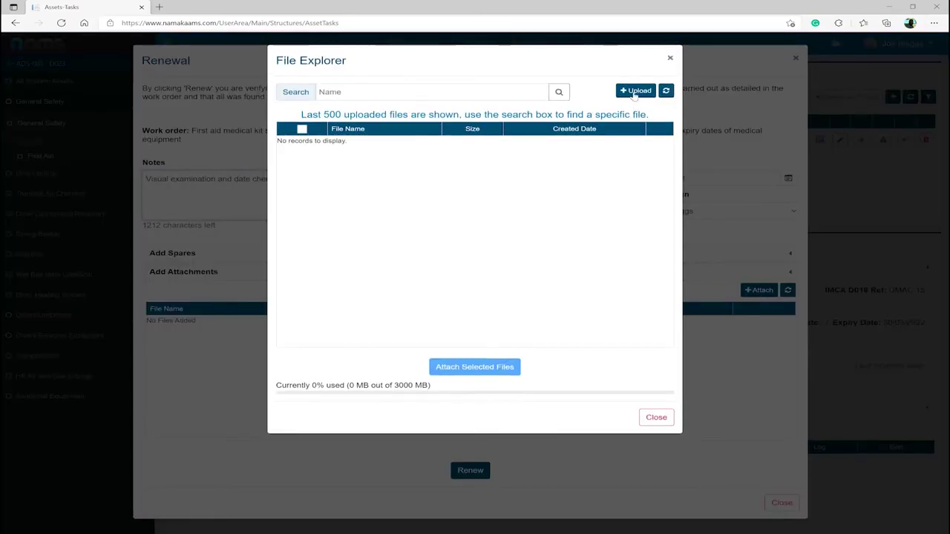
left_click(633, 91)
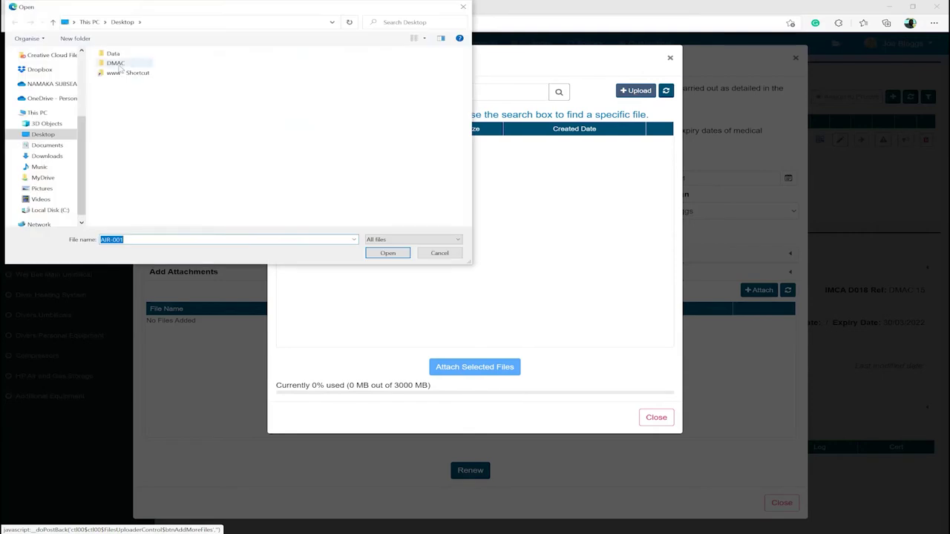
double_click(117, 64)
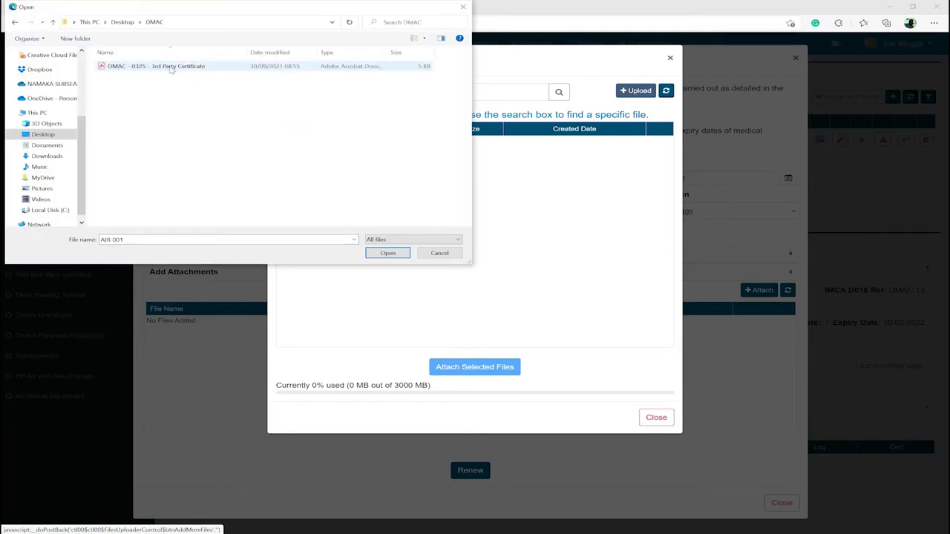
double_click(172, 67)
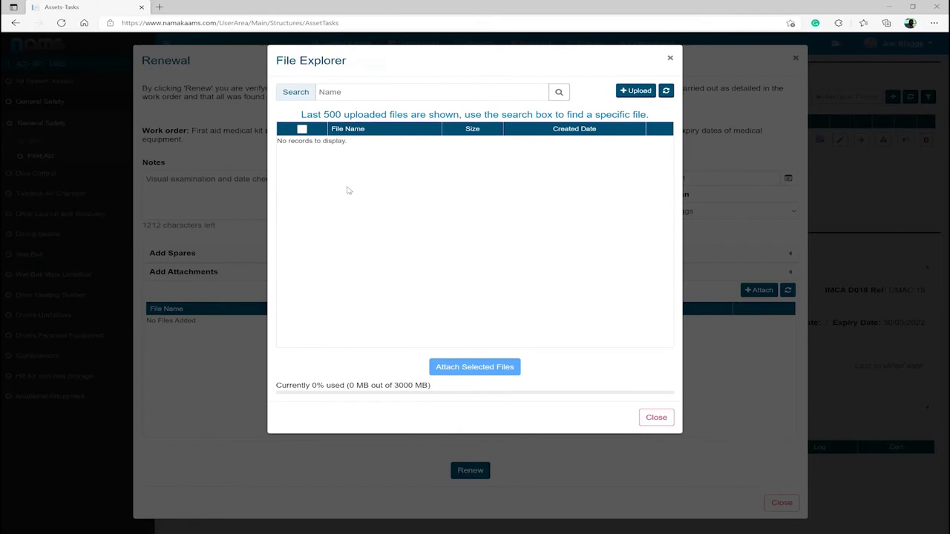
left_click(668, 91)
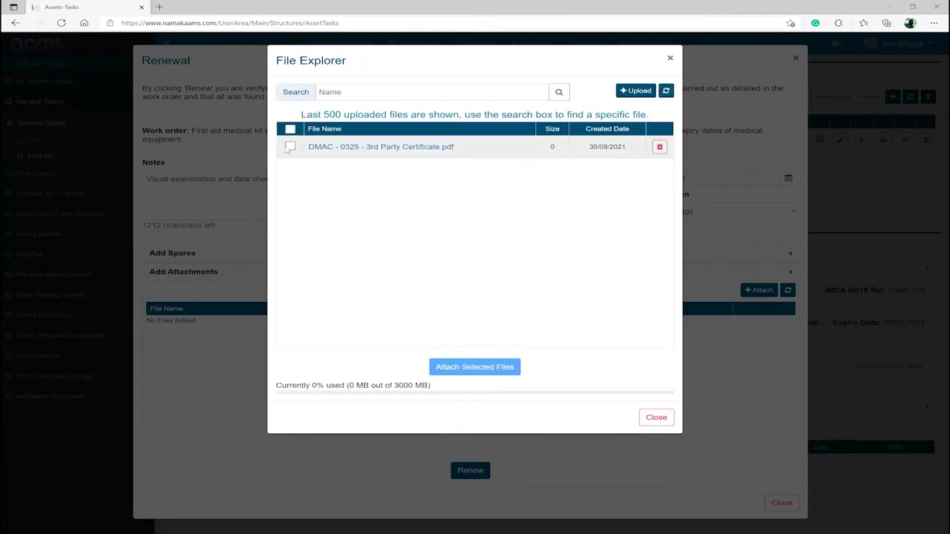
left_click(291, 148)
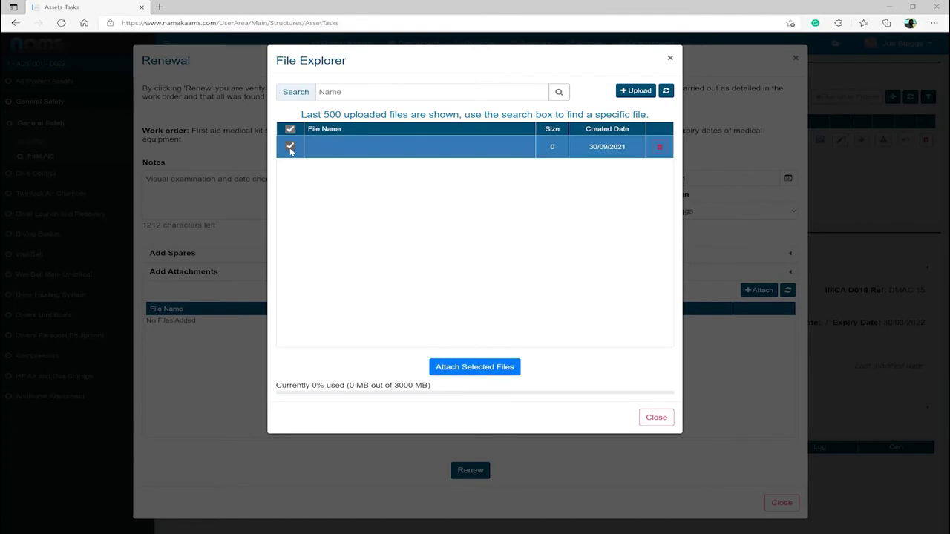
left_click(472, 371)
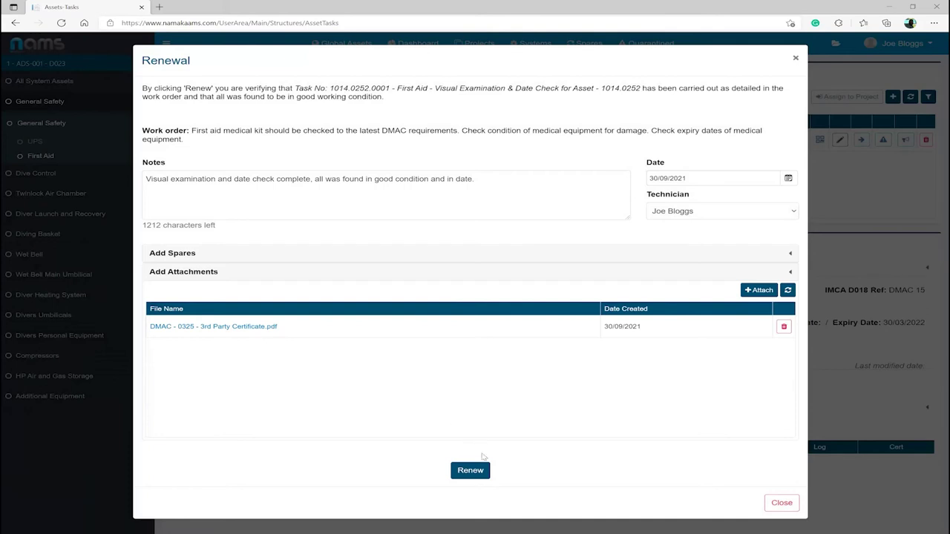
- Submit the task renewal and view its new audit log entry with notes and certificate
left_click(476, 472)
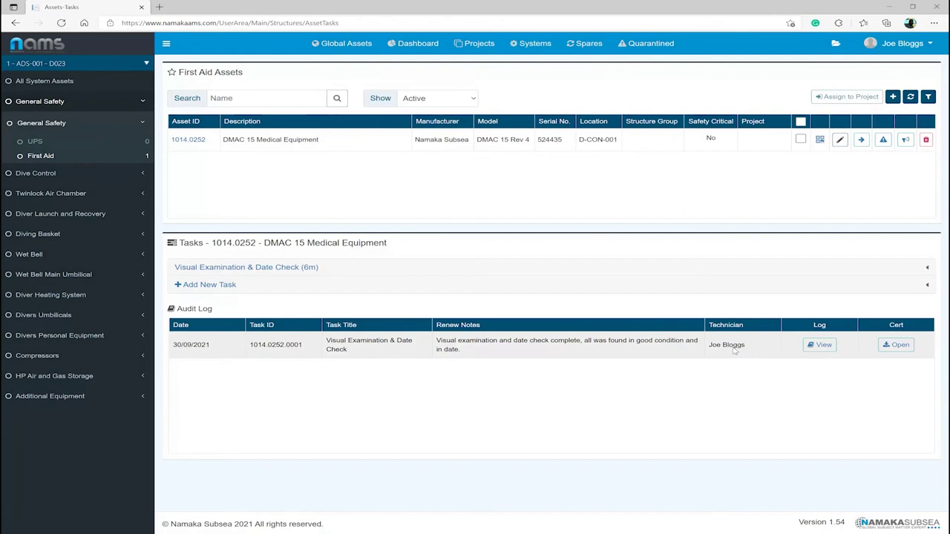
left_click(822, 345)
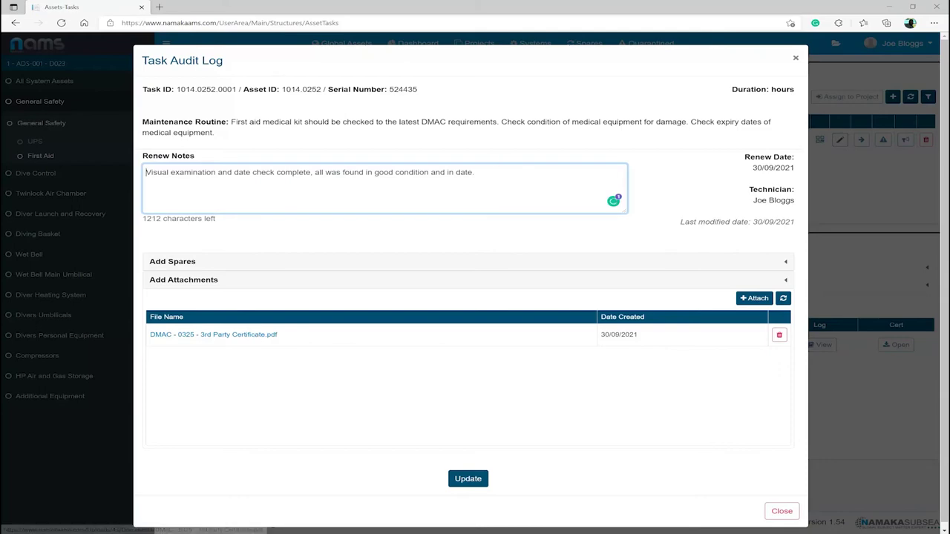
left_click(794, 58)
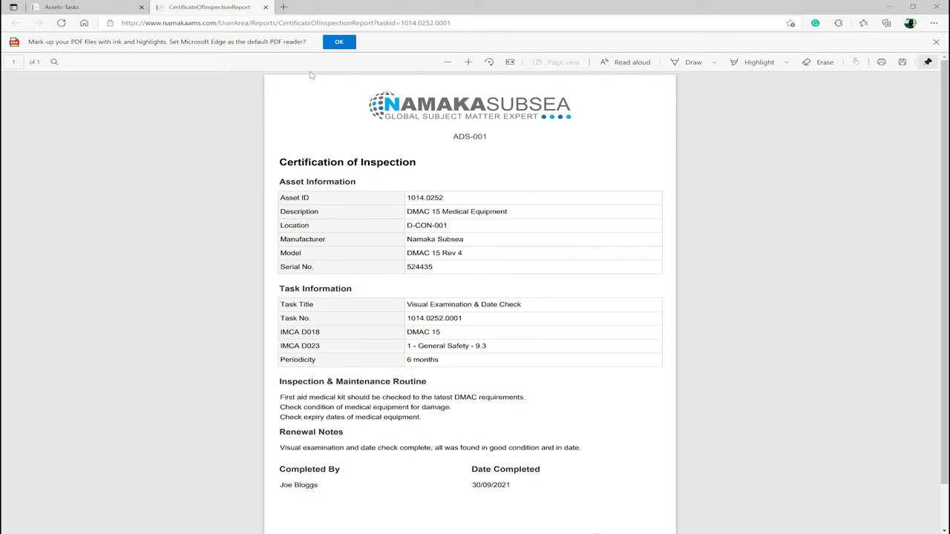
- Close the Certification of Inspection PDF for task 1014.0252.0001 in Edge
key("ctrl+w")
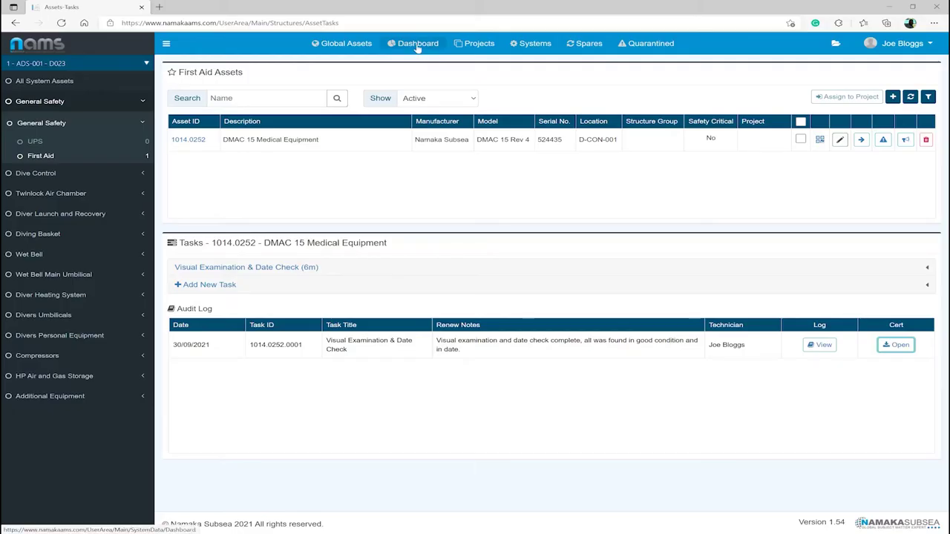
- Return to the NAMS dashboard, whose task chart now shows 1 completed and 1 ongoing
left_click(416, 46)
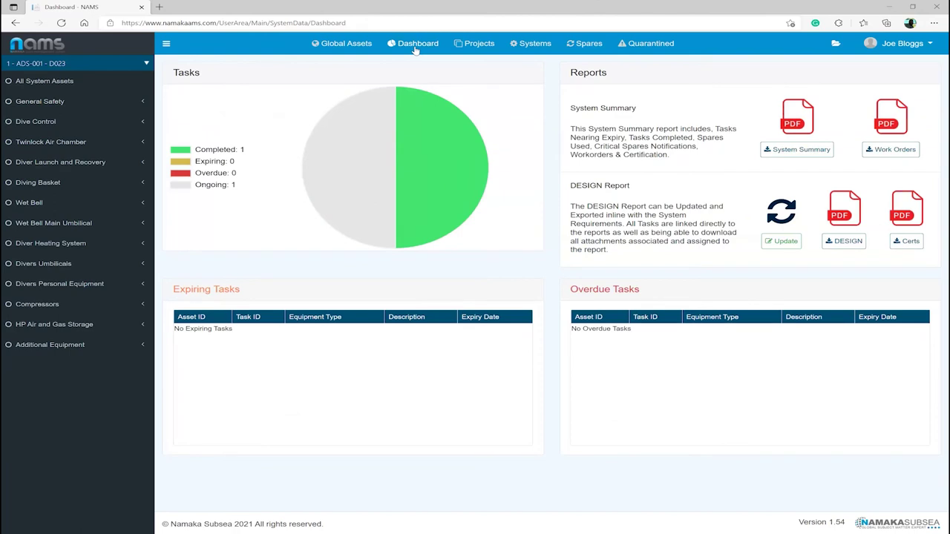
- Open the DESIGN report full-width and expand section 9 Medical Equipment to item 9.3's certificate
left_click(781, 242)
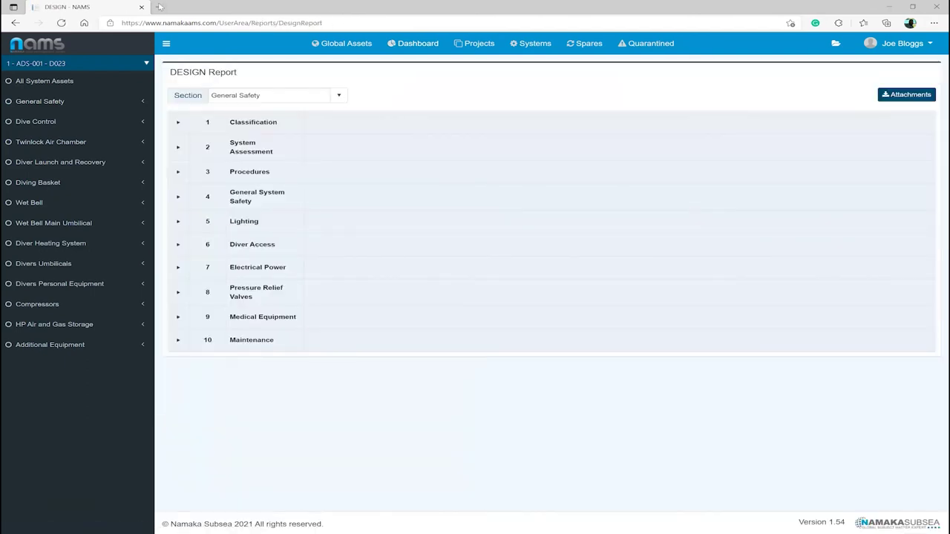
left_click(166, 43)
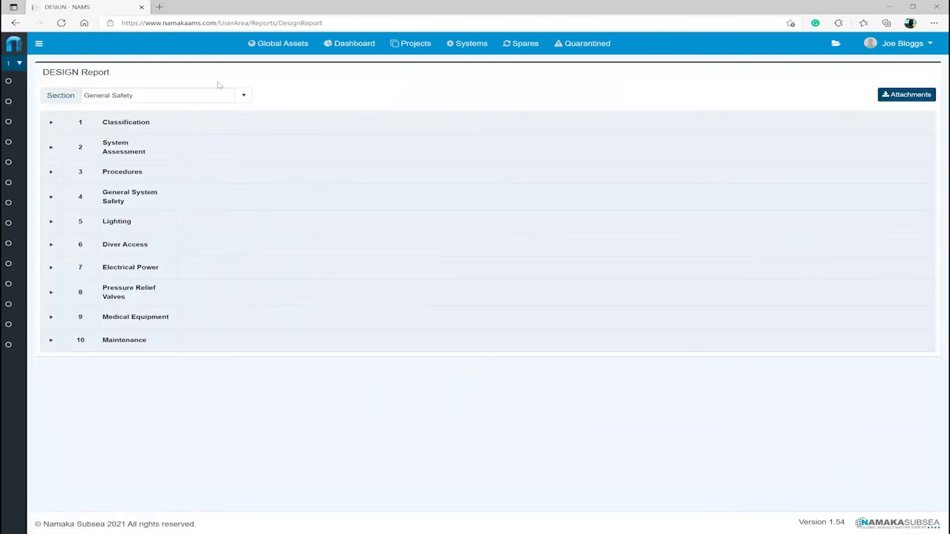
left_click(55, 319)
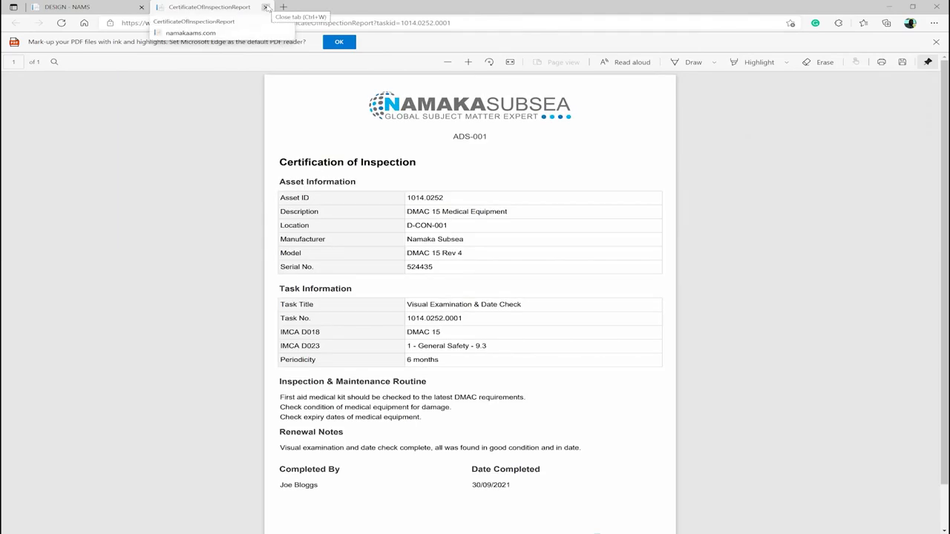
- Close the Certificate of Inspection to return to the DESIGN Report's item 9.3 entry
left_click(265, 7)
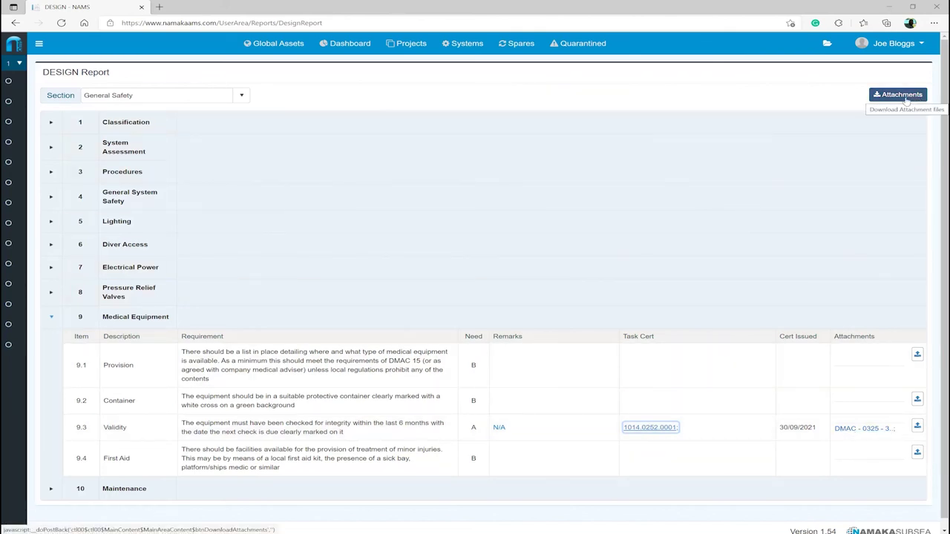
- Open the DESIGN report PDF from the Dashboard and scroll to item 9.3 Validity (1014.0252.0001)
left_click(345, 45)
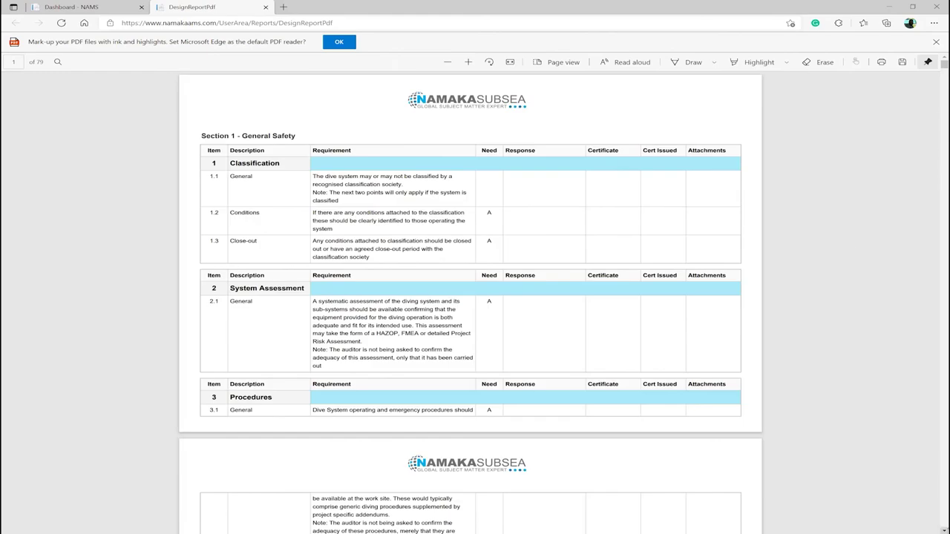
scroll(475, 302, "down", 10)
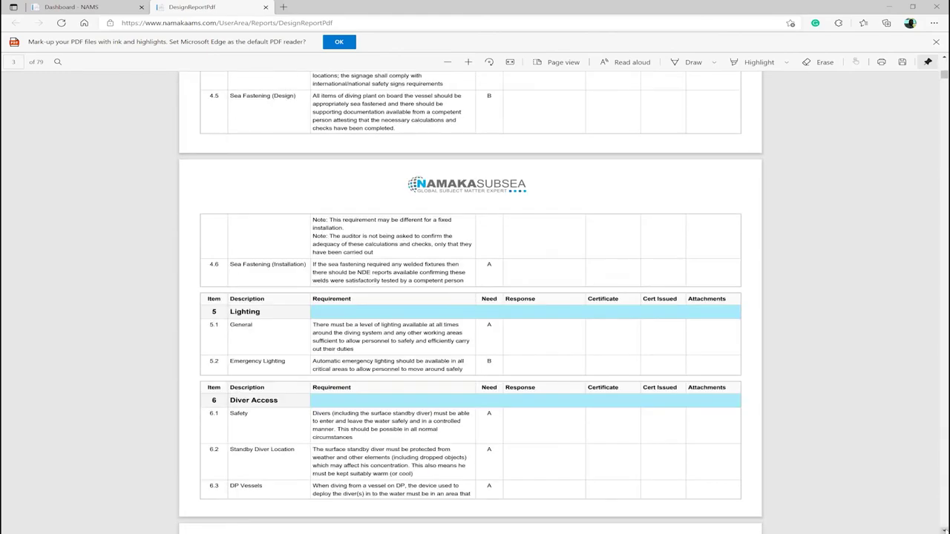
scroll(474, 303, "down", 8)
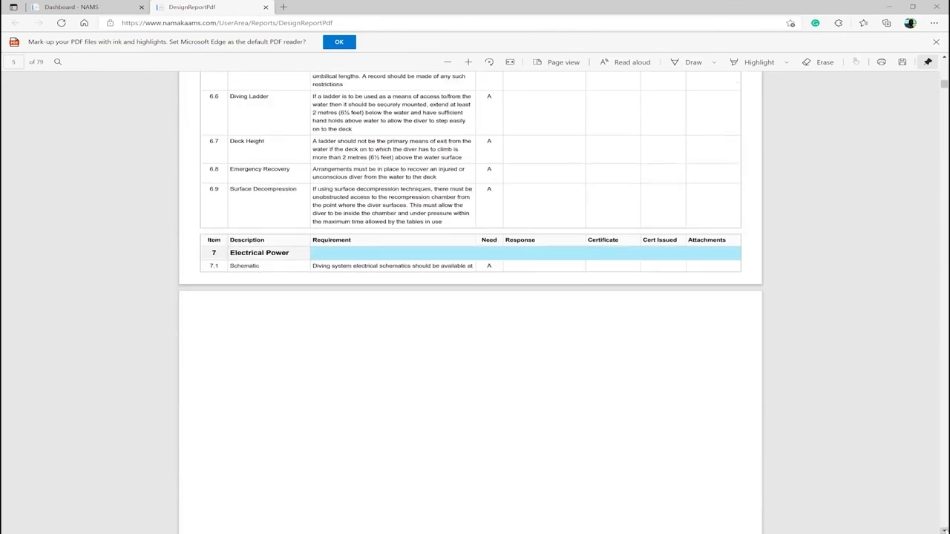
scroll(475, 303, "down", 8)
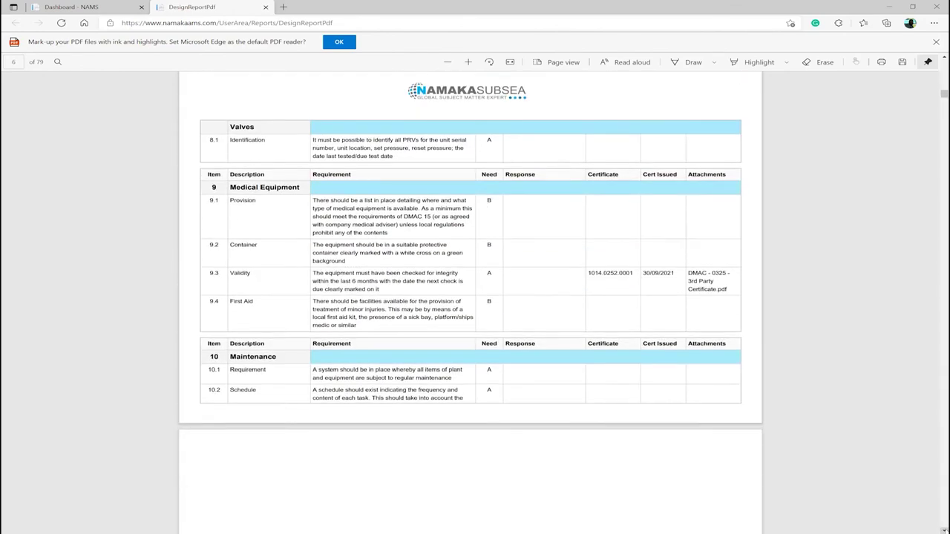
scroll(475, 302, "down", 1)
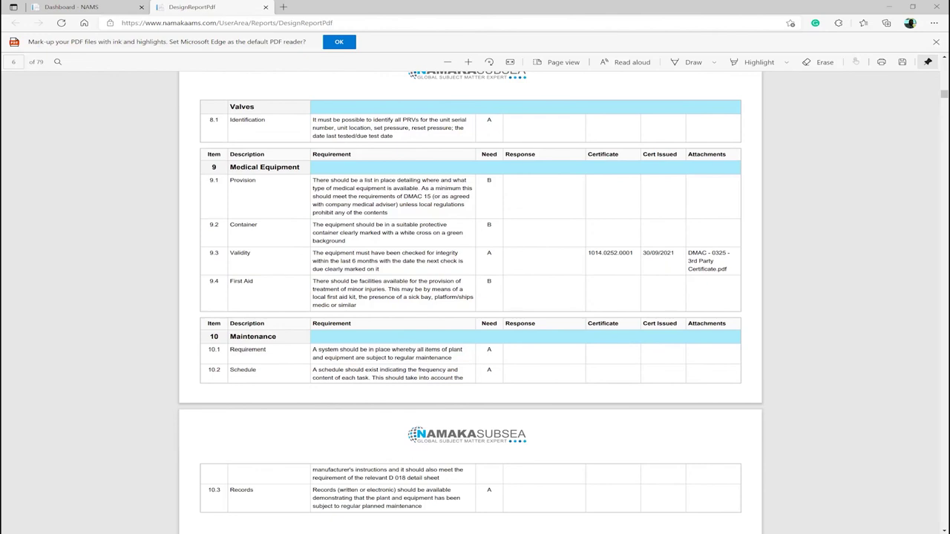